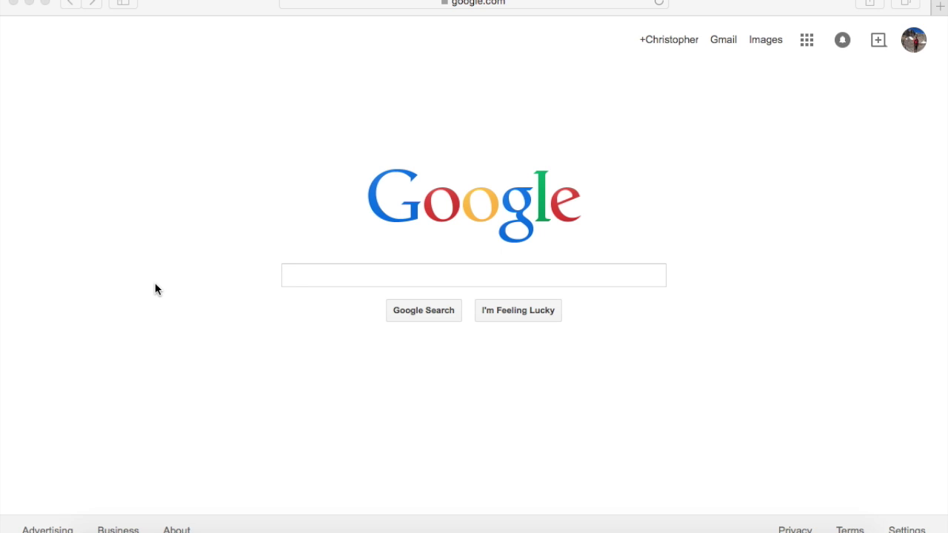
Open Google's Advanced search page from the search settings options on the homepage.
left_click(913, 530)
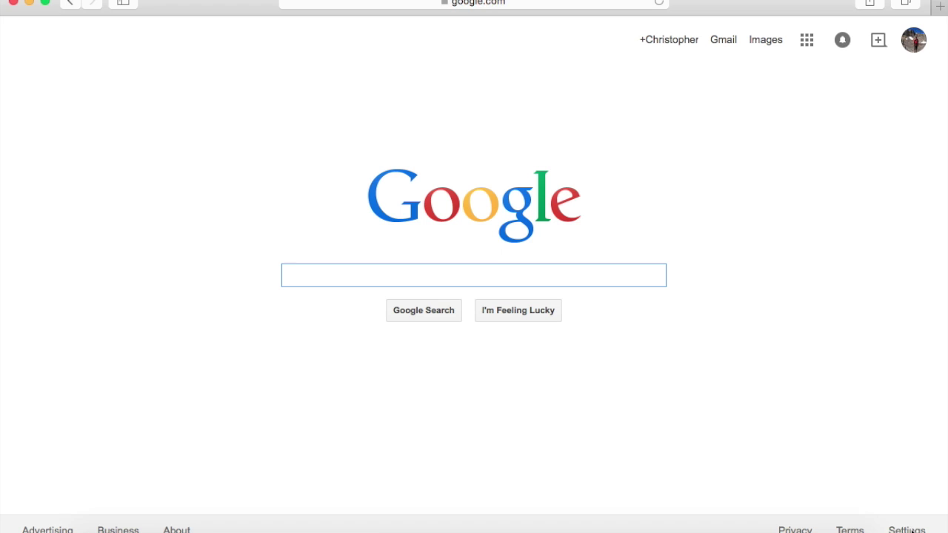
left_click(908, 530)
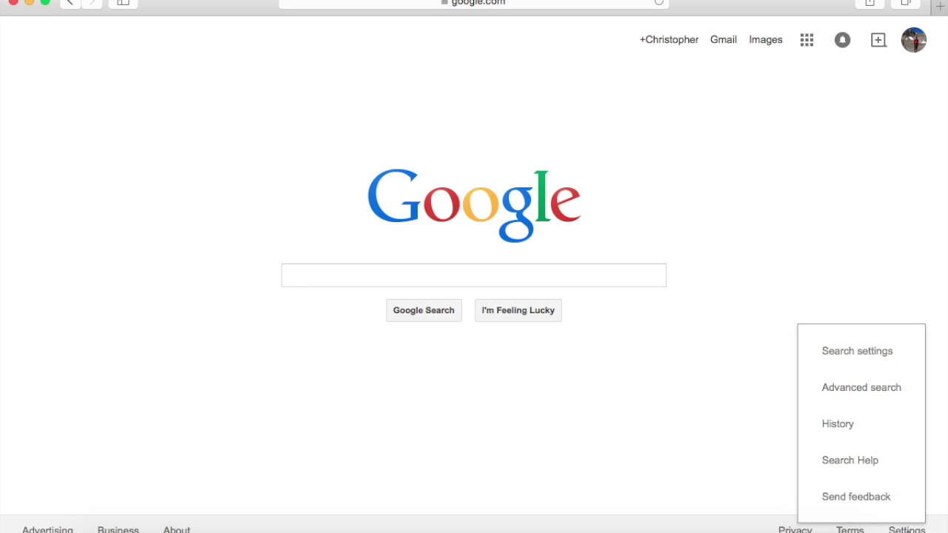
left_click(874, 394)
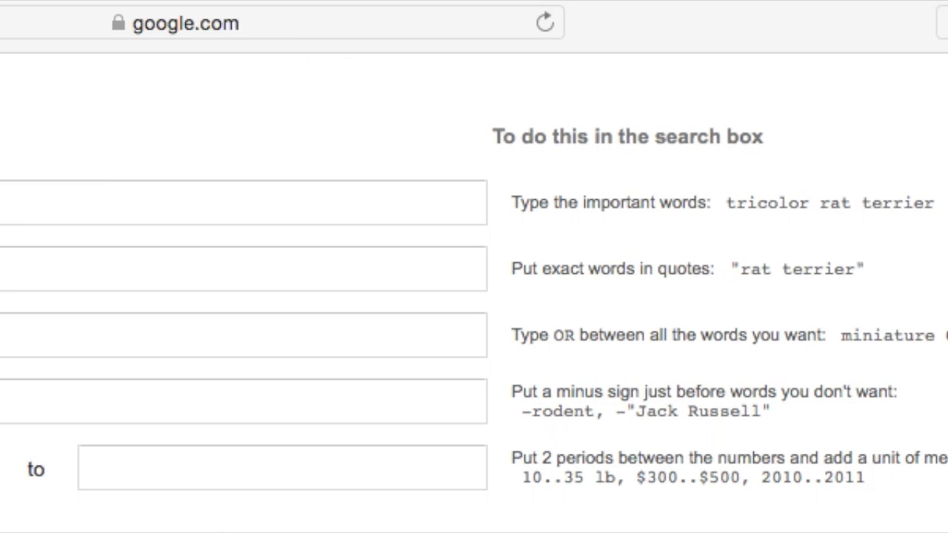
Examine the all-words, exact-phrase, any-words and excluded-words fields together with their example syntax.
left_click(244, 202)
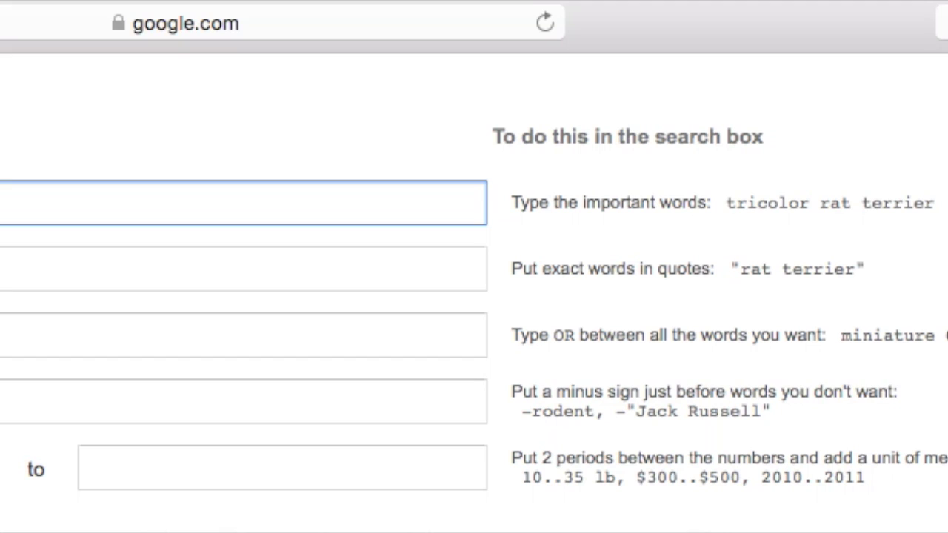
key("Tab")
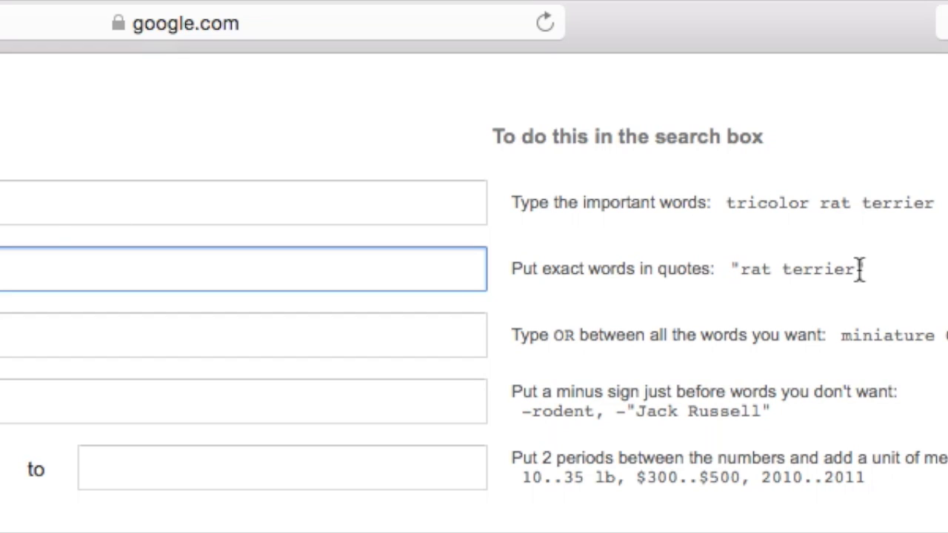
left_click_drag(871, 265, 730, 270)
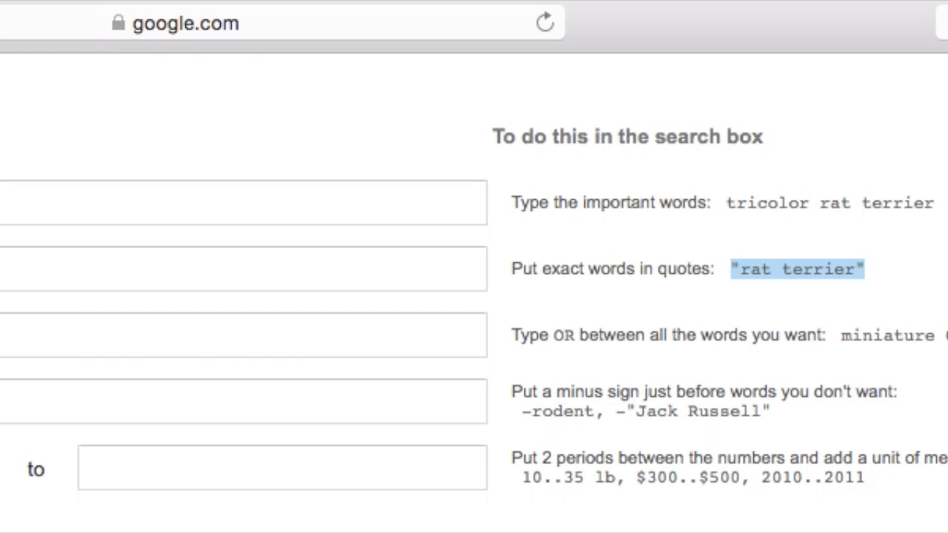
left_click(7, 268)
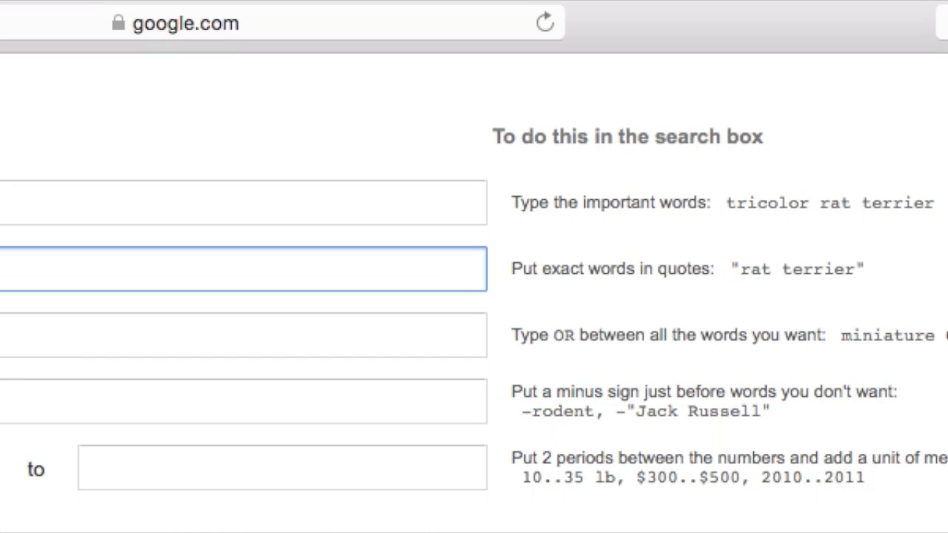
left_click(4, 335)
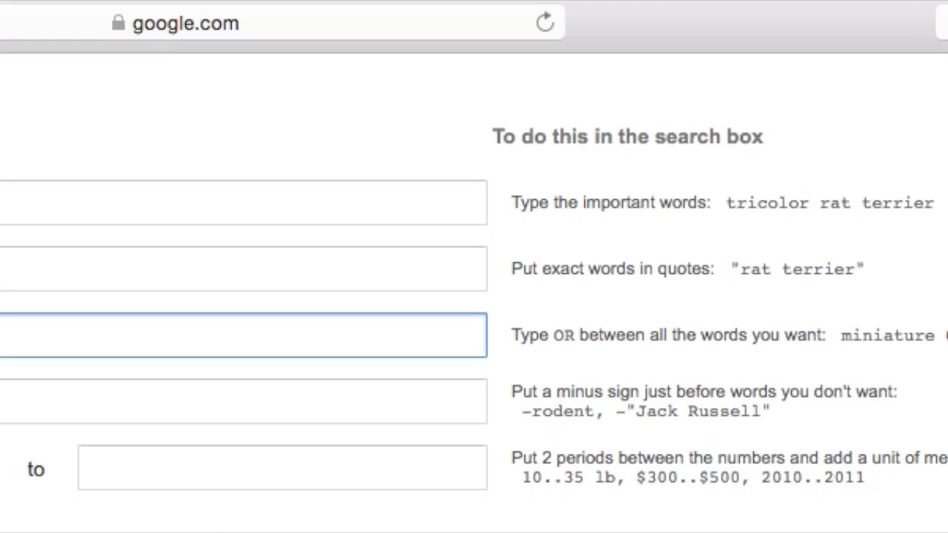
key("Tab")
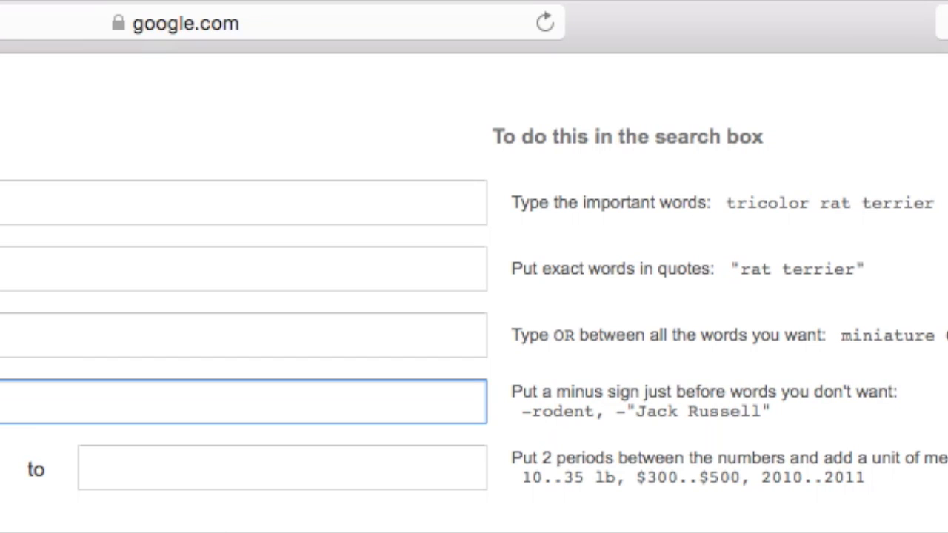
left_click(522, 414)
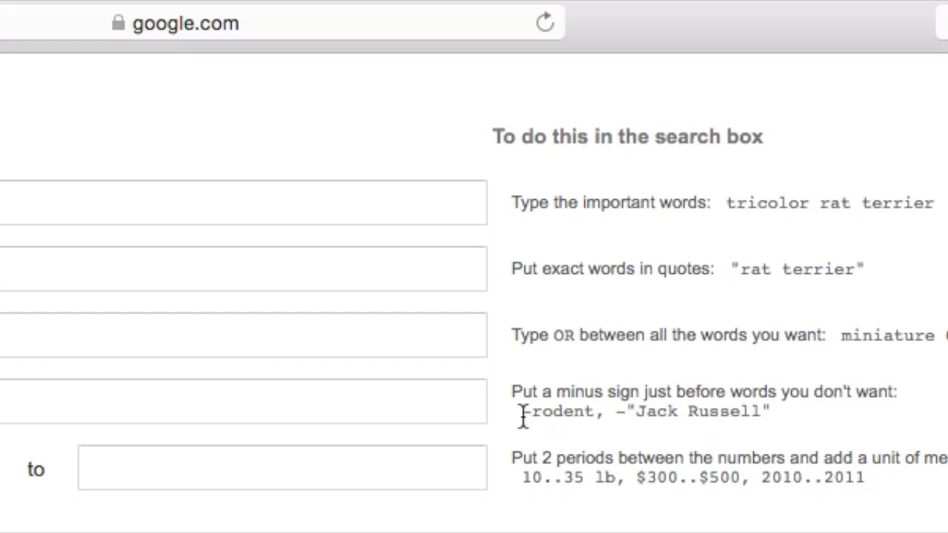
left_click_drag(523, 412, 594, 412)
Enter 1863 as the upper end of the number range.
left_click(132, 457)
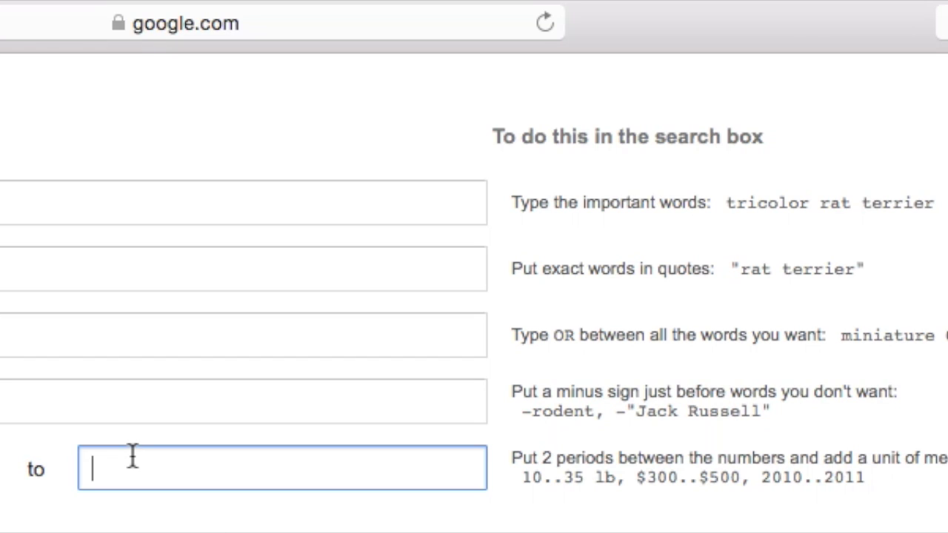
type("1863")
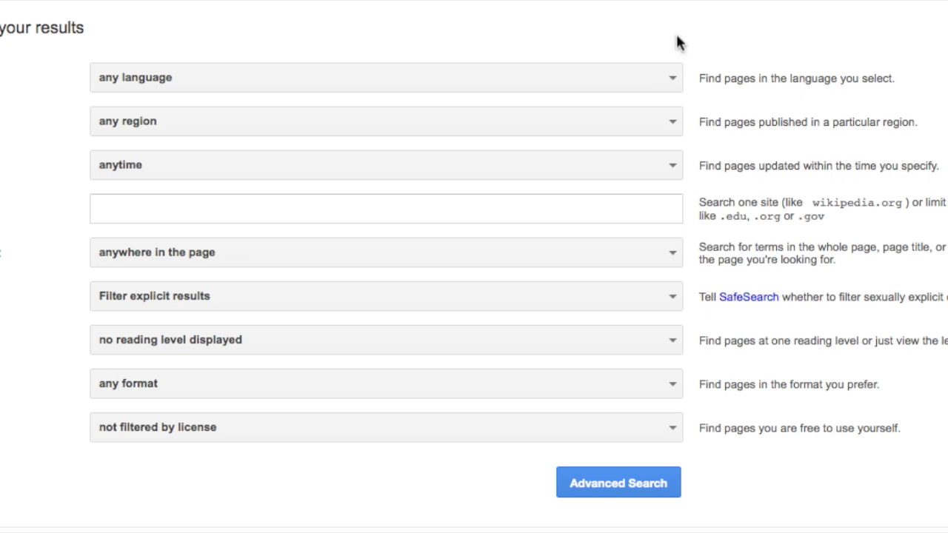
Browse the languages available for narrowing the search results without choosing one.
left_click(669, 83)
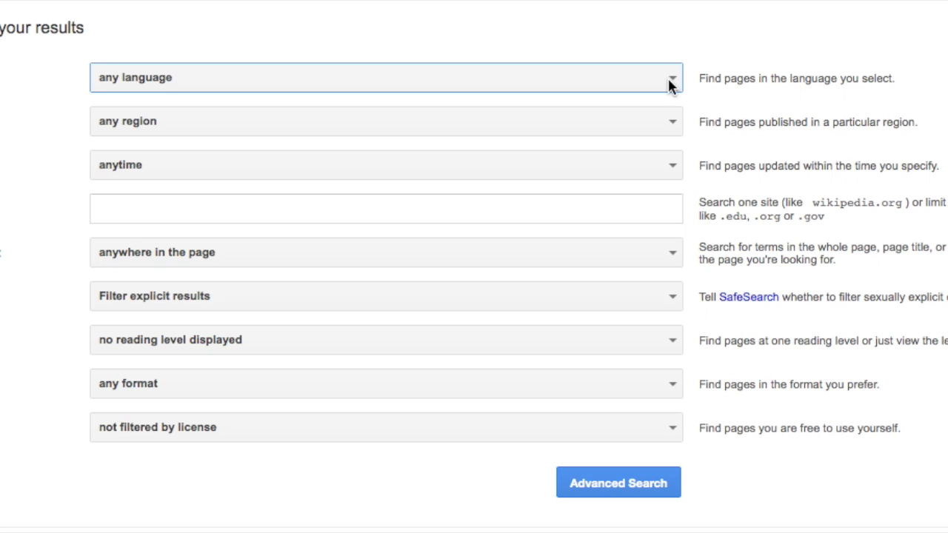
left_click(674, 81)
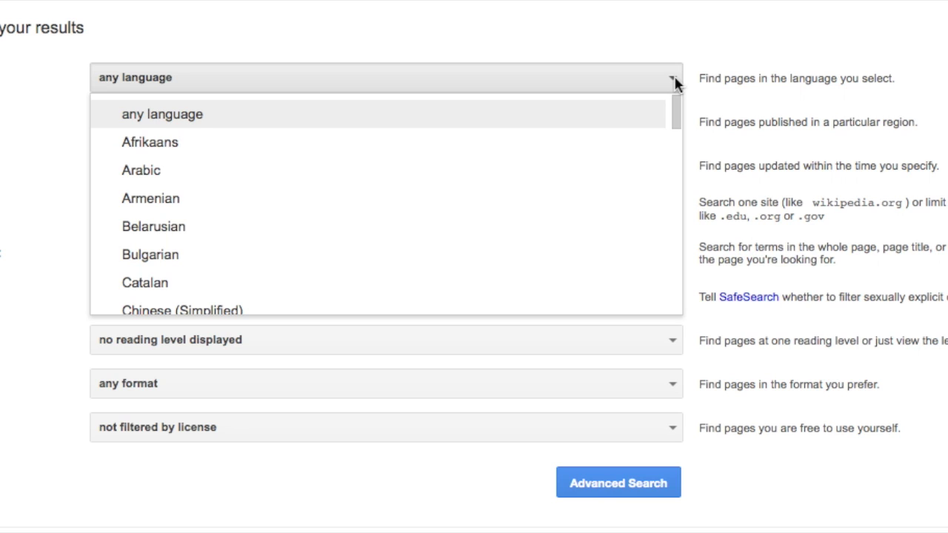
scroll(214, 236, "down", 1)
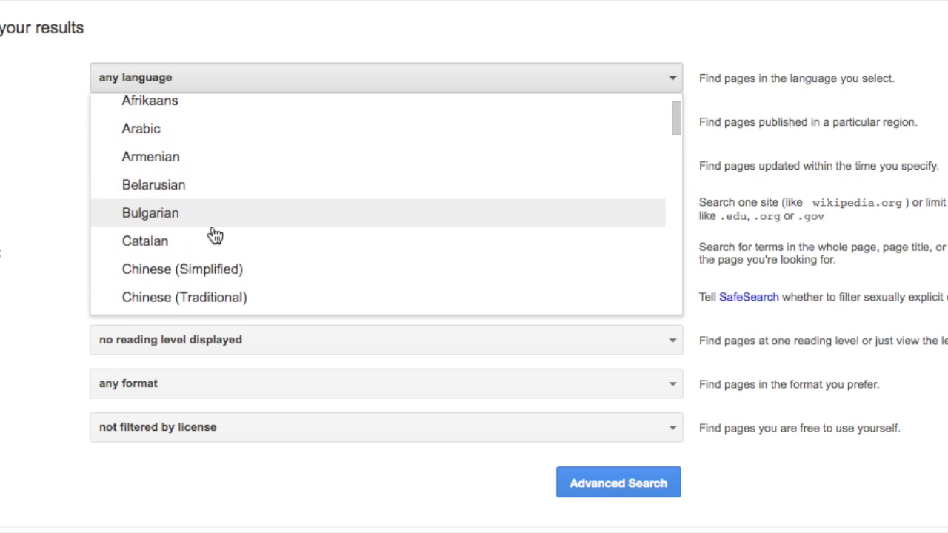
scroll(214, 236, "down", 4)
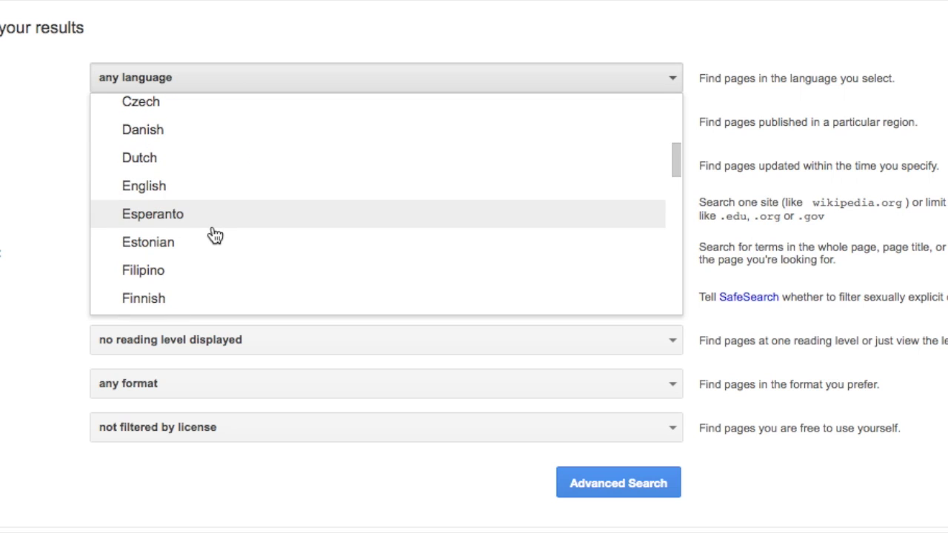
scroll(213, 235, "up", 10)
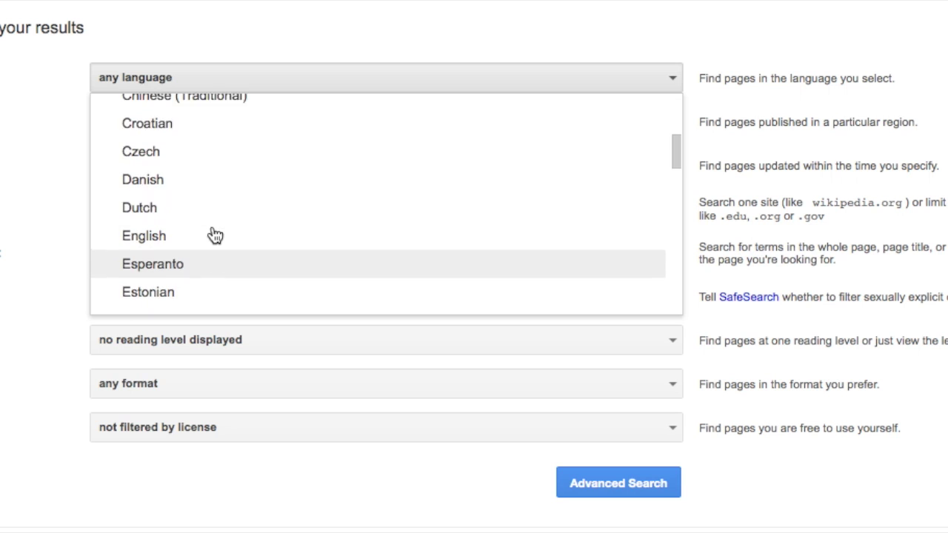
scroll(213, 229, "down", 5)
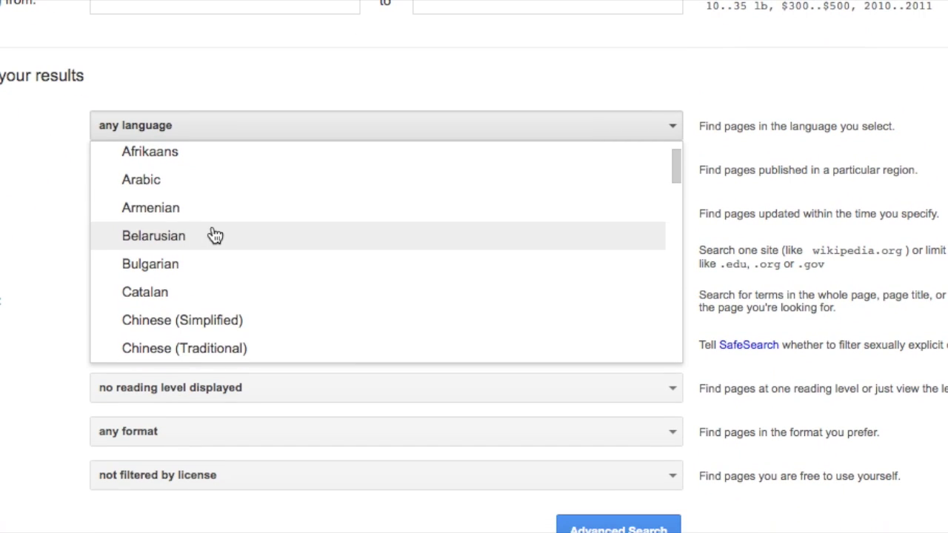
left_click(2, 178)
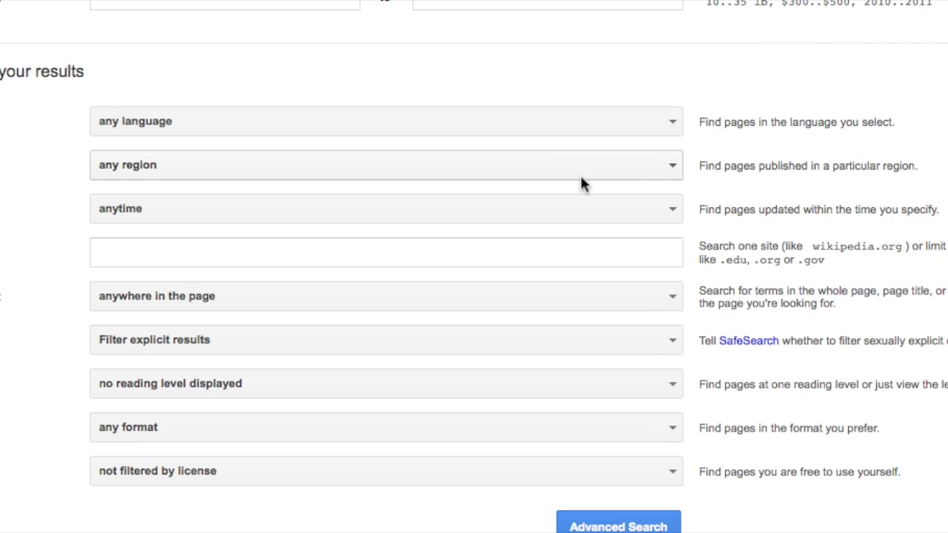
Examine the region choices and the last-update time ranges available for narrowing the results.
scroll(580, 174, "down", 1)
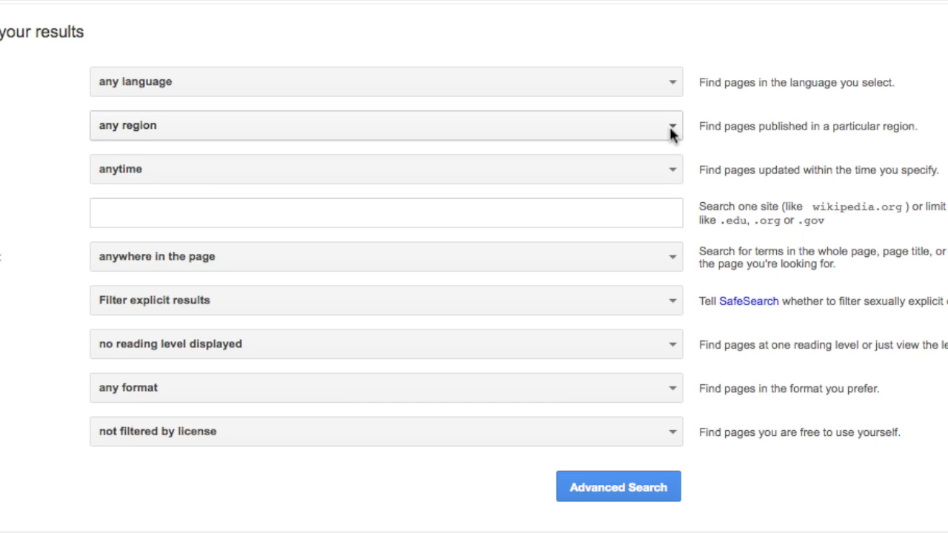
left_click(672, 130)
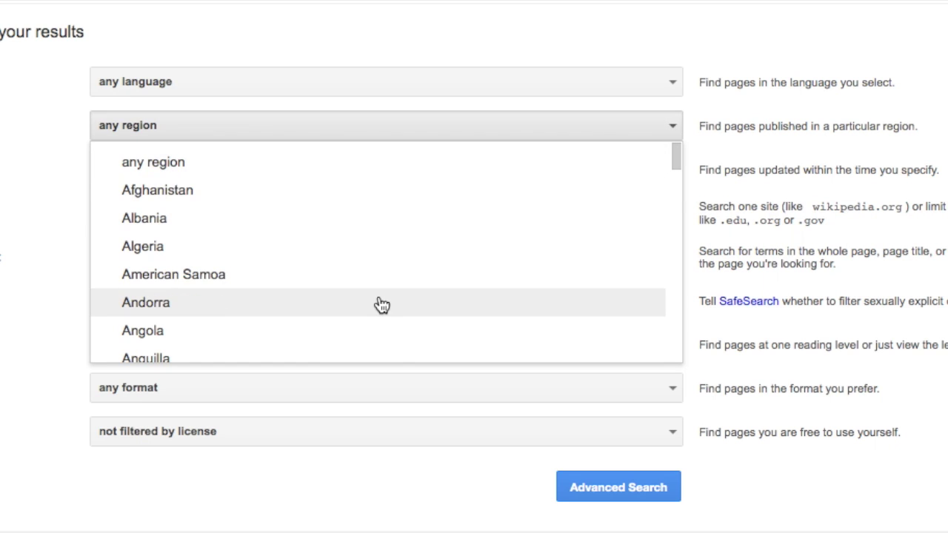
scroll(381, 302, "down", 2)
scroll(381, 304, "down", 5)
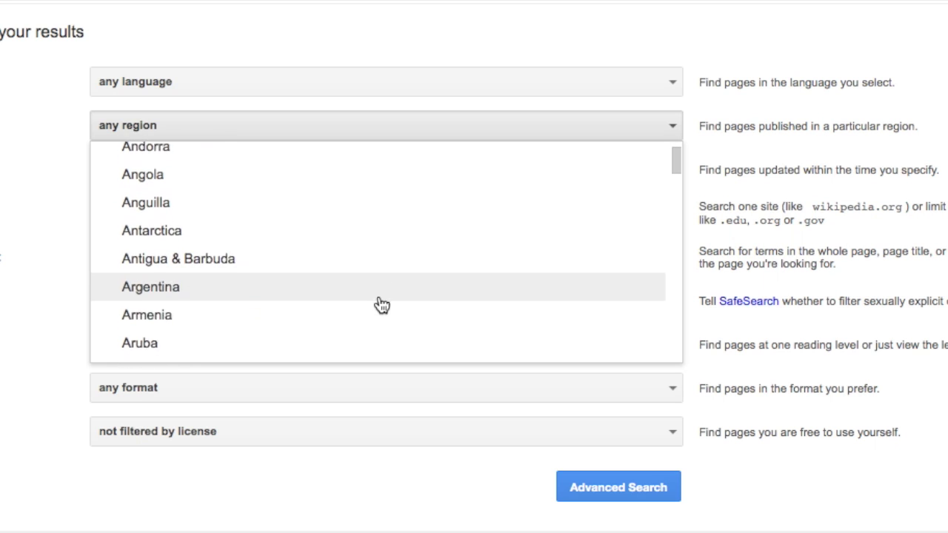
scroll(381, 303, "down", 1)
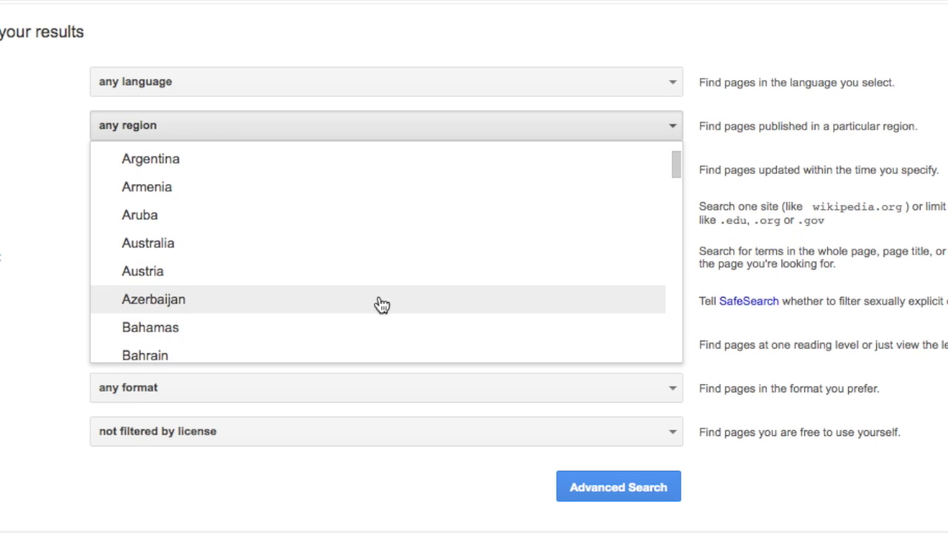
scroll(381, 303, "down", 5)
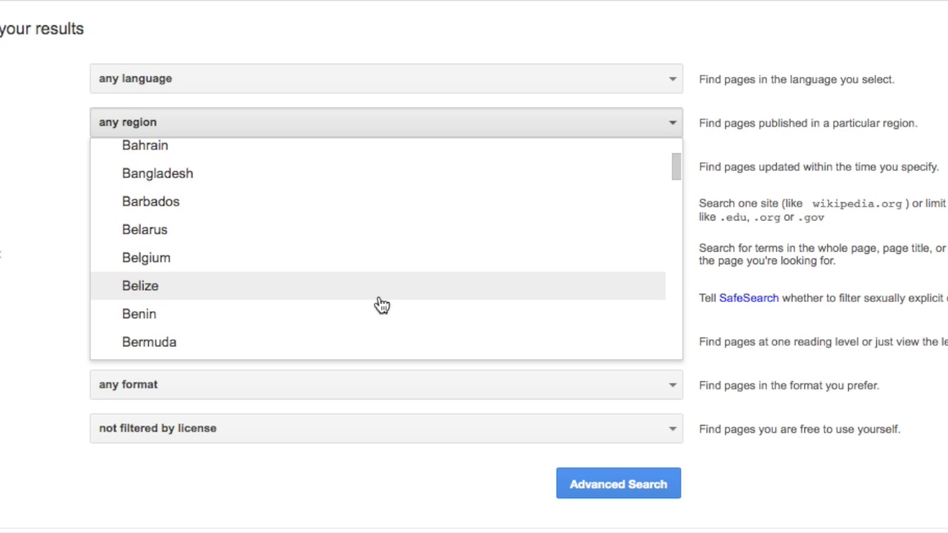
scroll(381, 303, "down", 2)
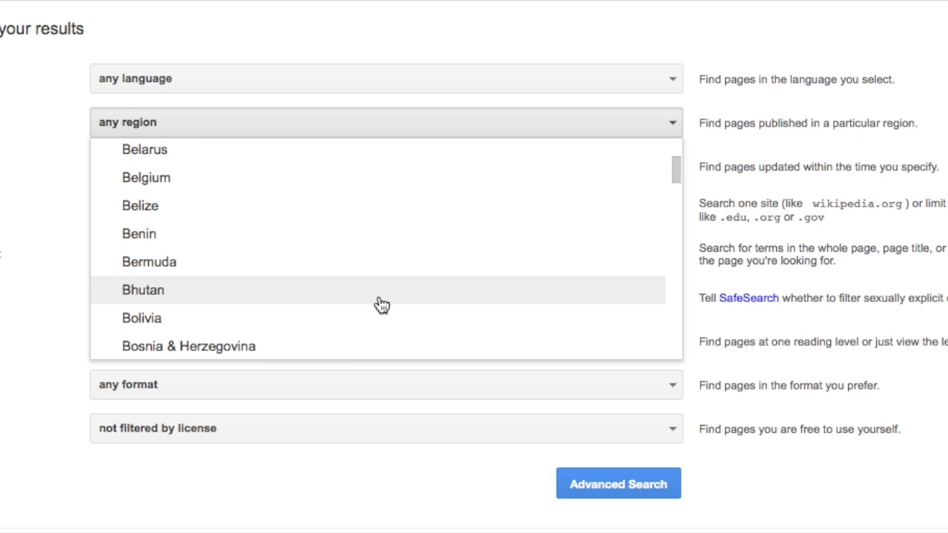
scroll(381, 304, "down", 5)
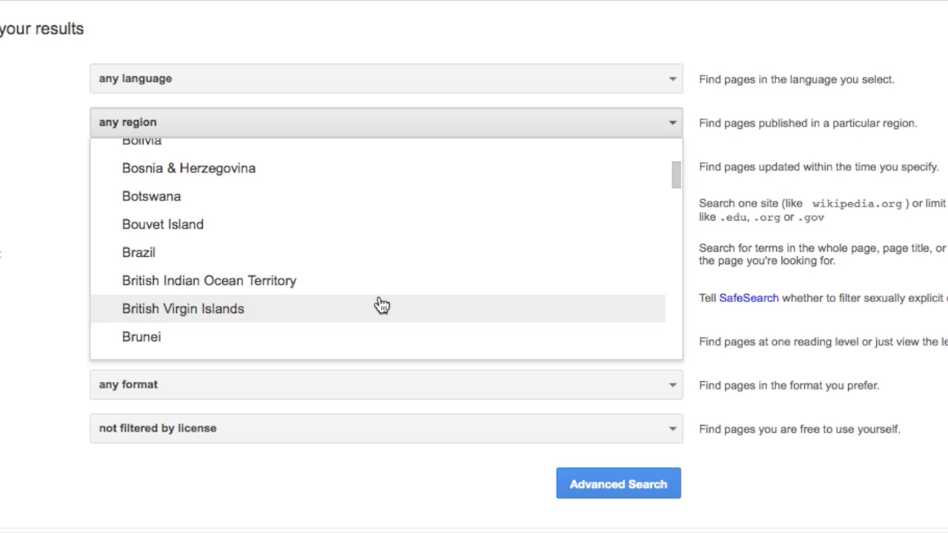
left_click(152, 263)
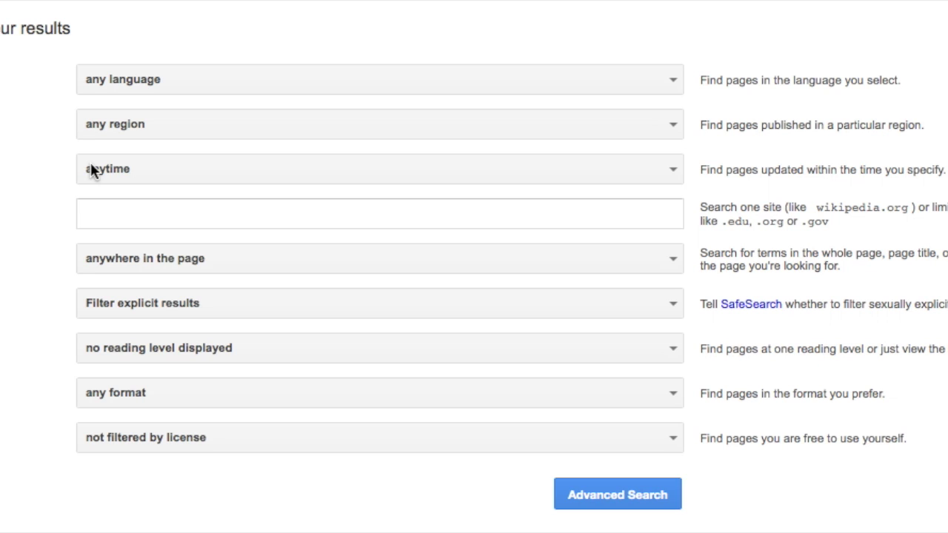
left_click(673, 170)
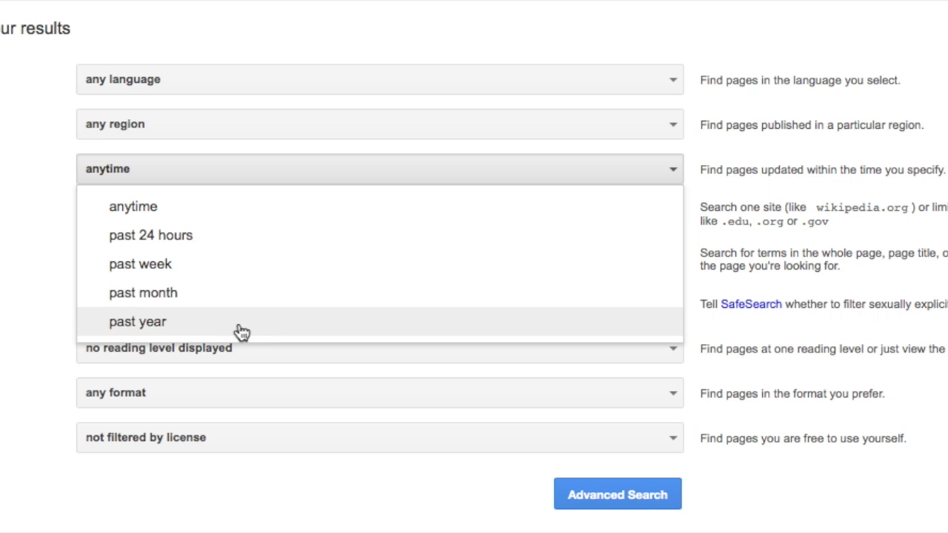
left_click(91, 211)
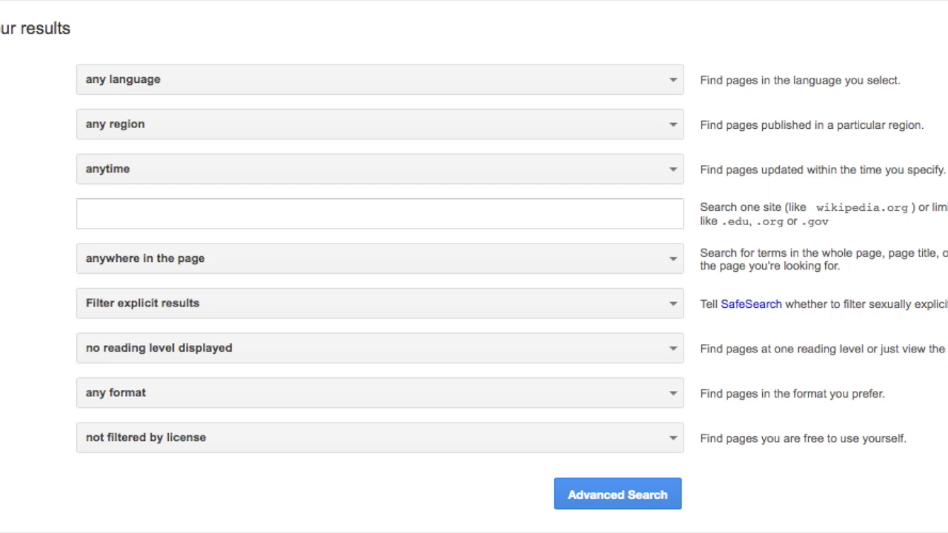
Try .edu, .gov and .org in turn as the site or domain restriction.
left_click(90, 214)
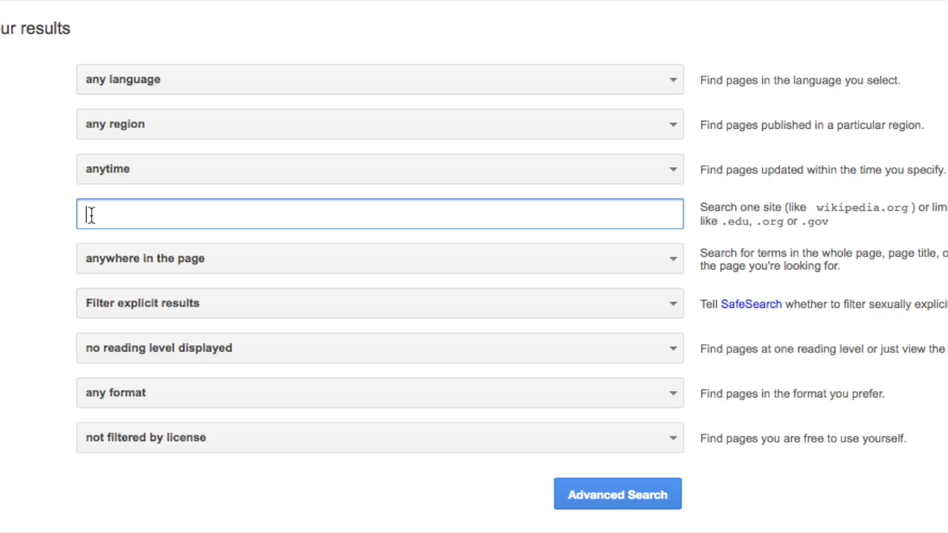
type(".edu")
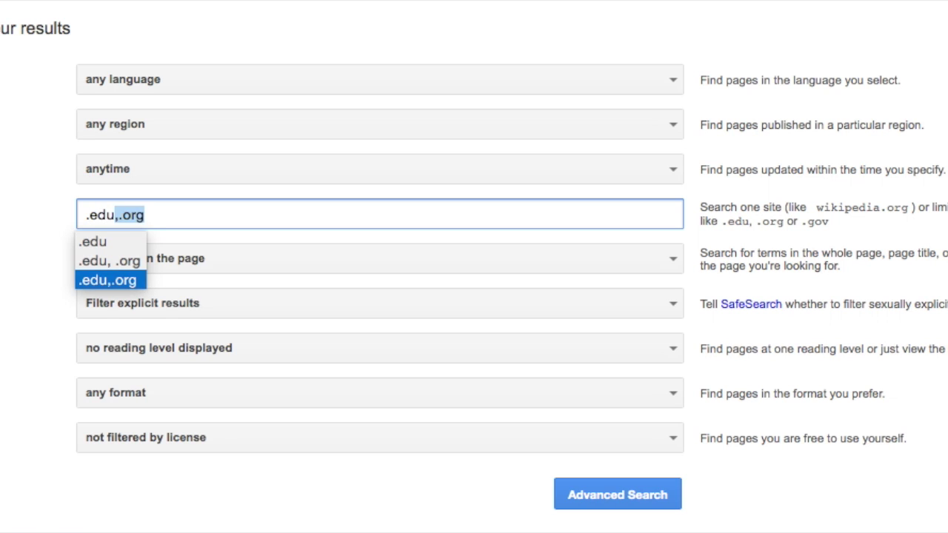
key("BackSpace")
key("BackSpace")
key("BackSpace")
key("BackSpace")
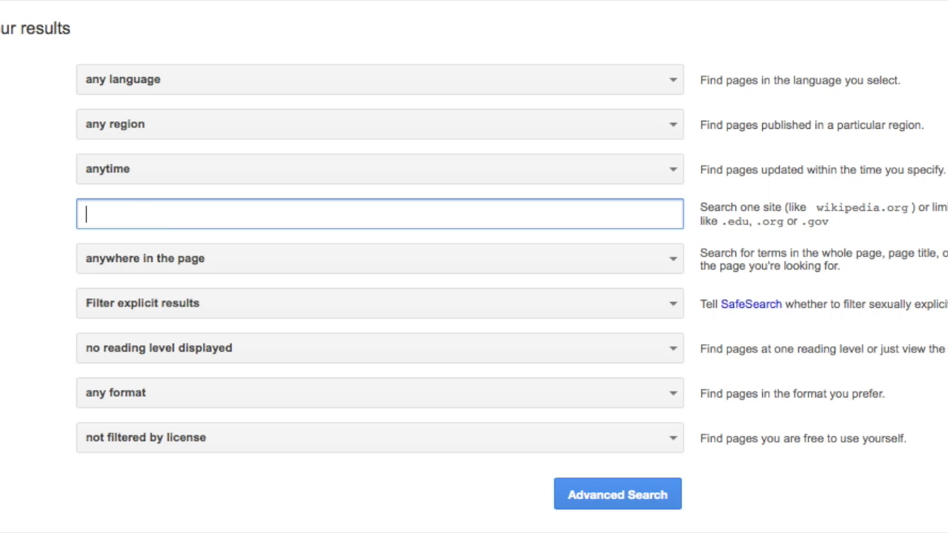
type(".gov")
key("BackSpace")
key("BackSpace")
key("BackSpace")
key("BackSpace")
type(".org")
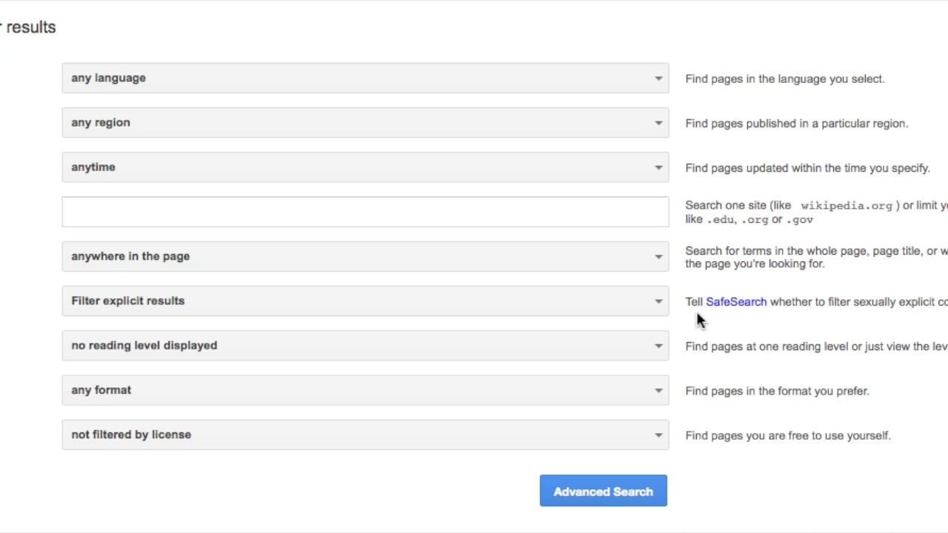
Review the SafeSearch options and open the reading level choices.
left_click(658, 305)
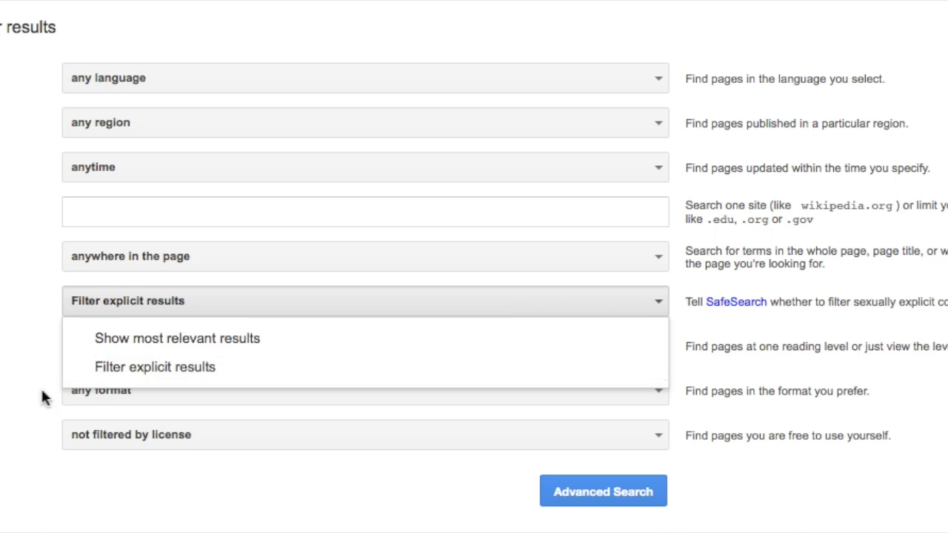
left_click(22, 403)
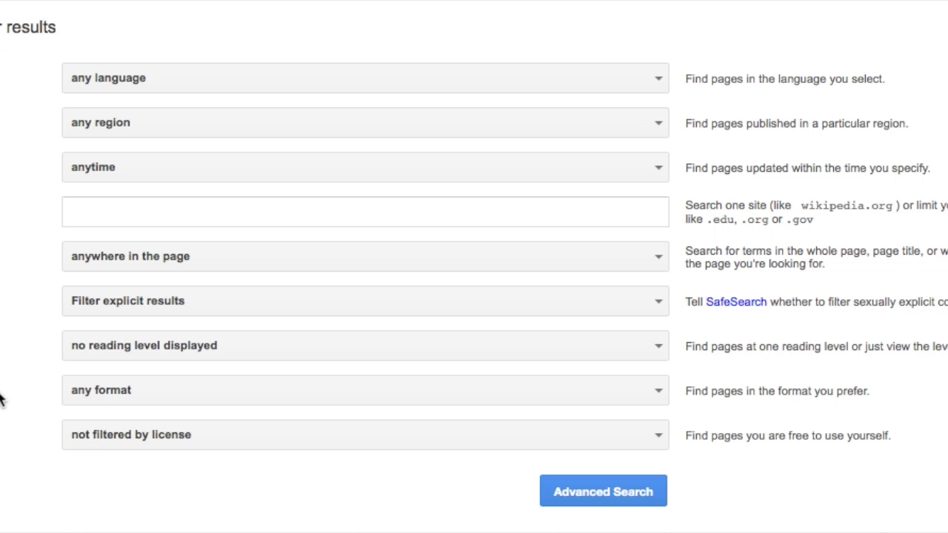
left_click(659, 348)
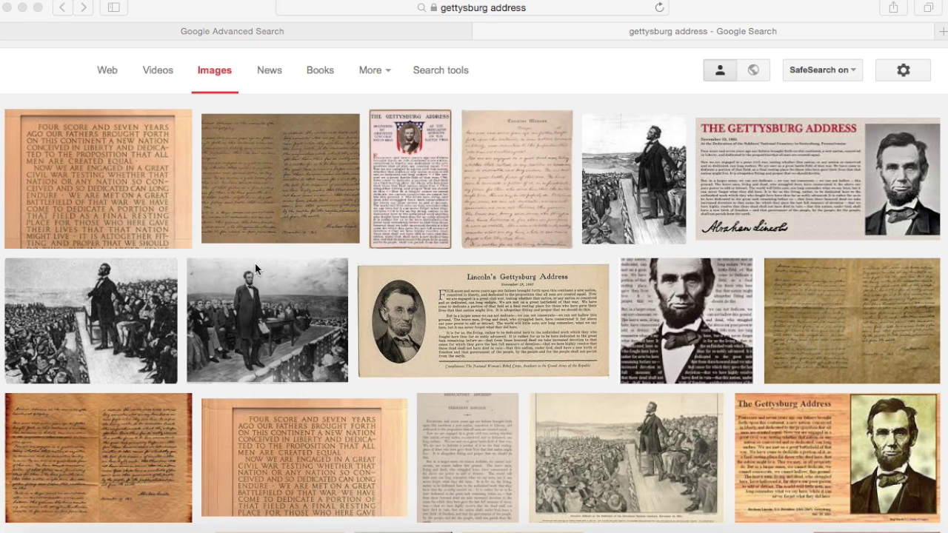
Return from the gettysburg address image results to Google Advanced Search and show the usage rights options.
left_click(141, 31)
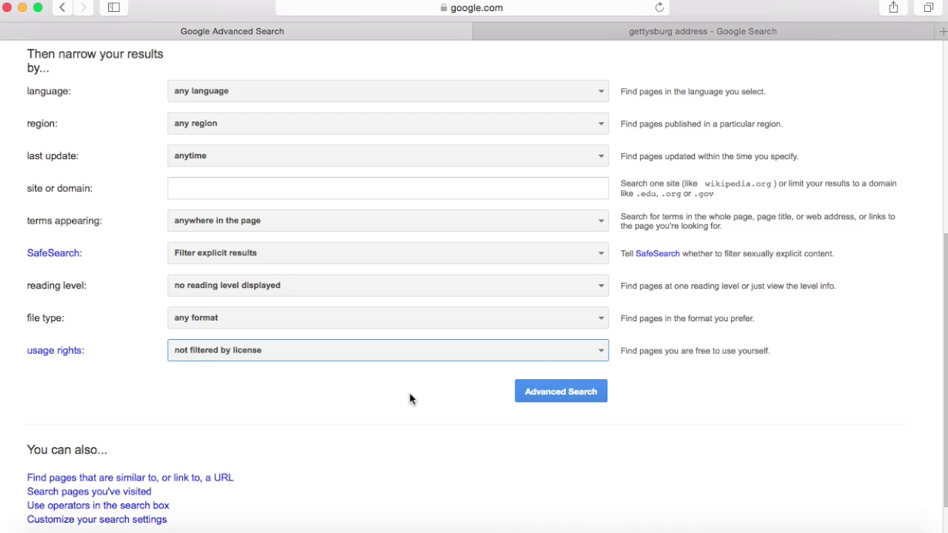
left_click(603, 353)
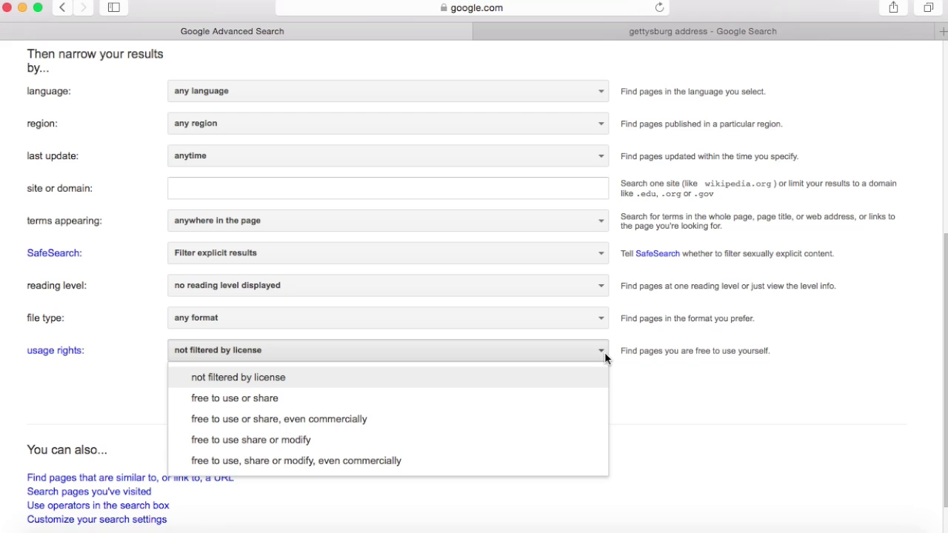